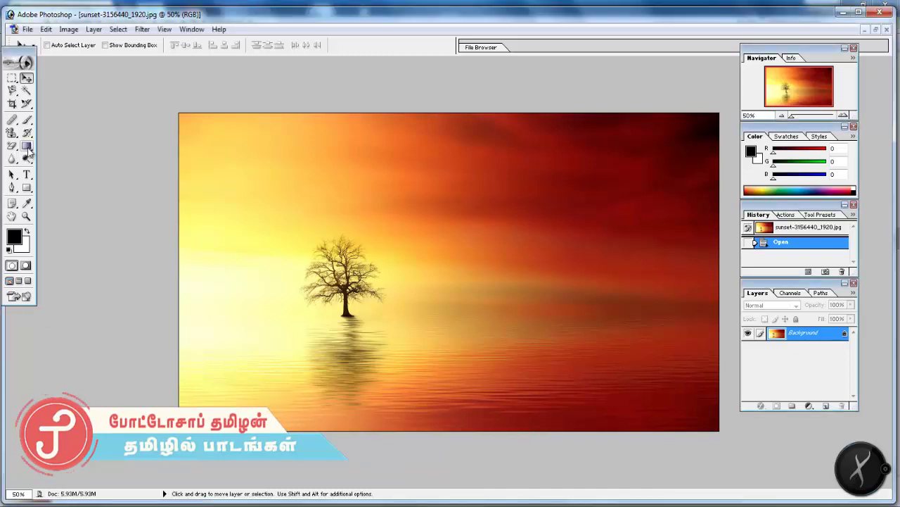
Open the Gradient Tool flyout listing the Gradient Tool and Paint Bucket Tool
left_click(27, 148)
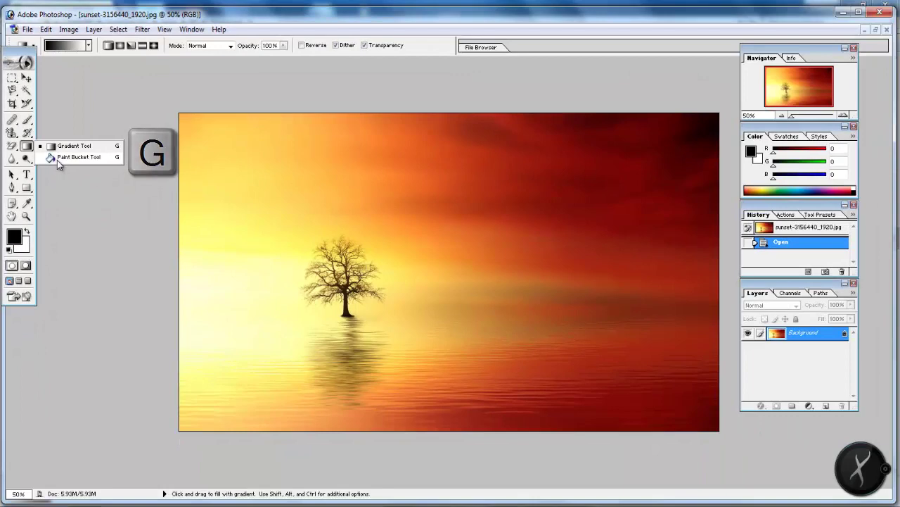
Switch to the Paint Bucket Tool and add a new empty layer named Layer 1
left_click(59, 158)
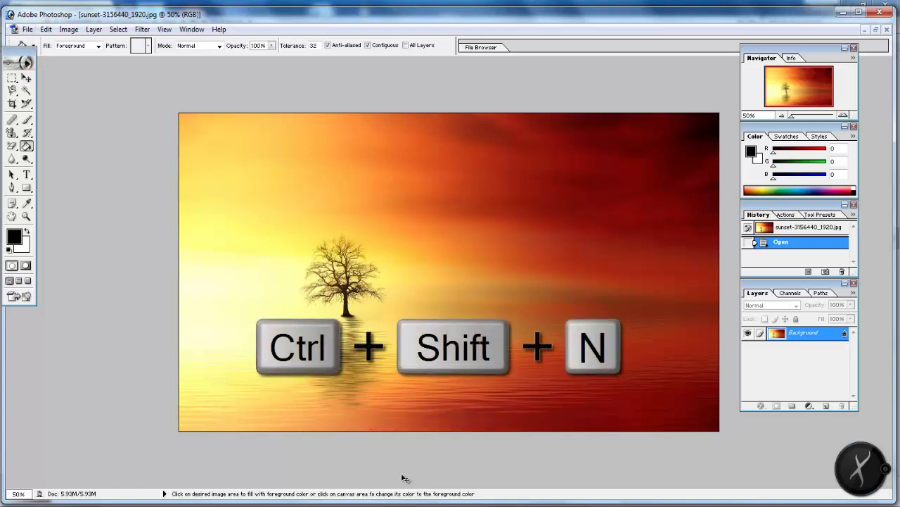
key("ctrl+shift+n")
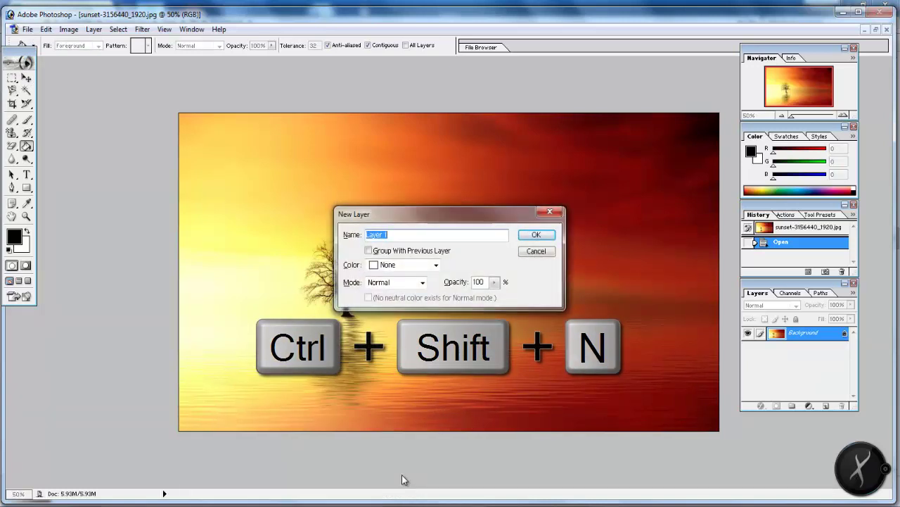
key("Return")
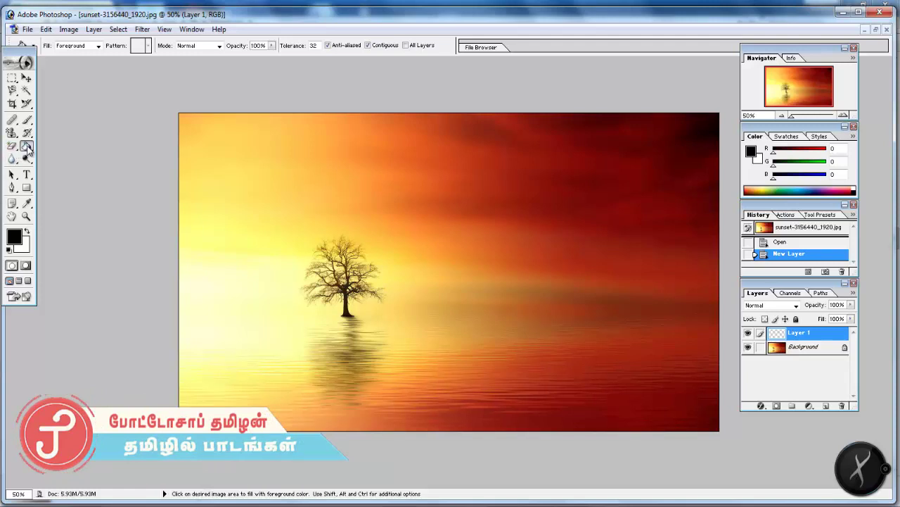
Bucket-fill Layer 1 with black, then refill it with bright red (R 236, G 6, B 6)
left_click(457, 257)
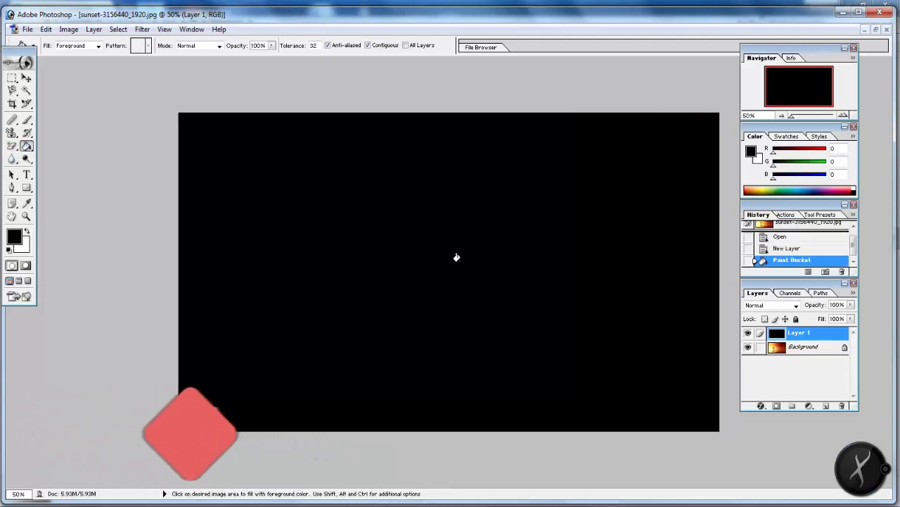
left_click(15, 241)
left_click_drag(567, 310, 596, 296)
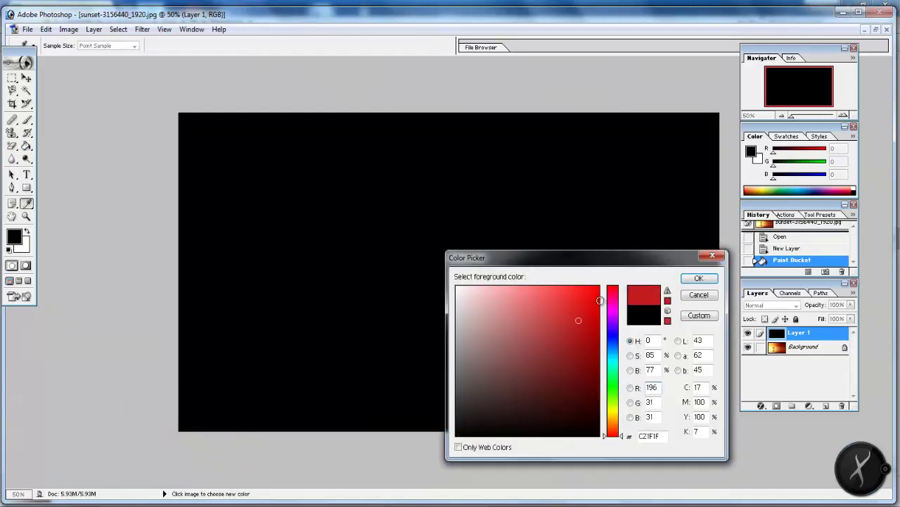
left_click(697, 279)
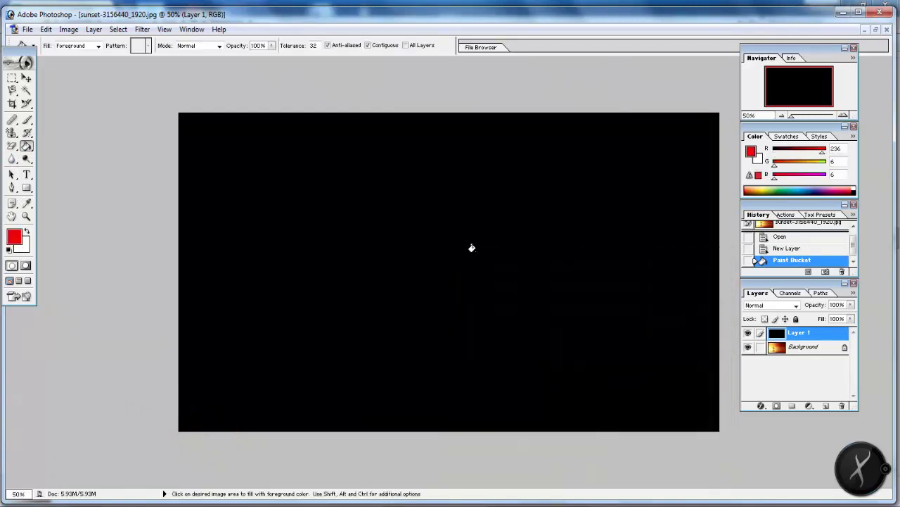
left_click(467, 231)
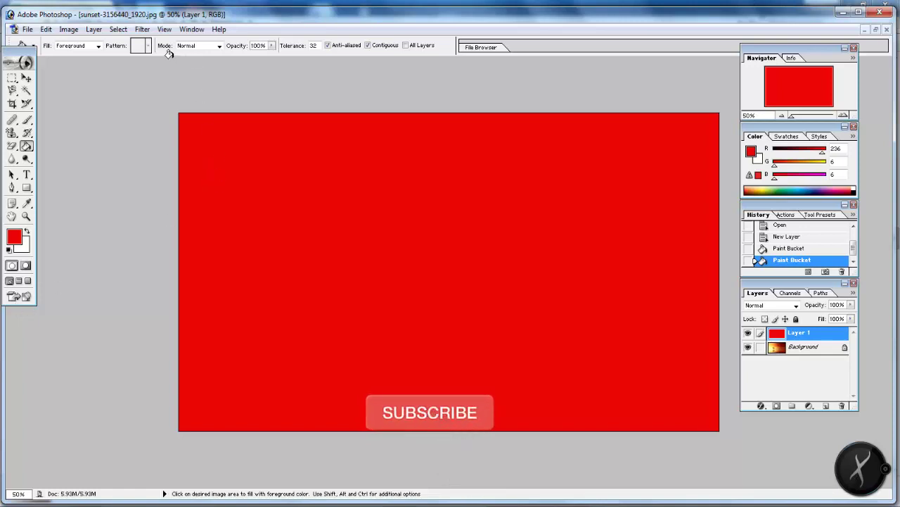
left_click(198, 45)
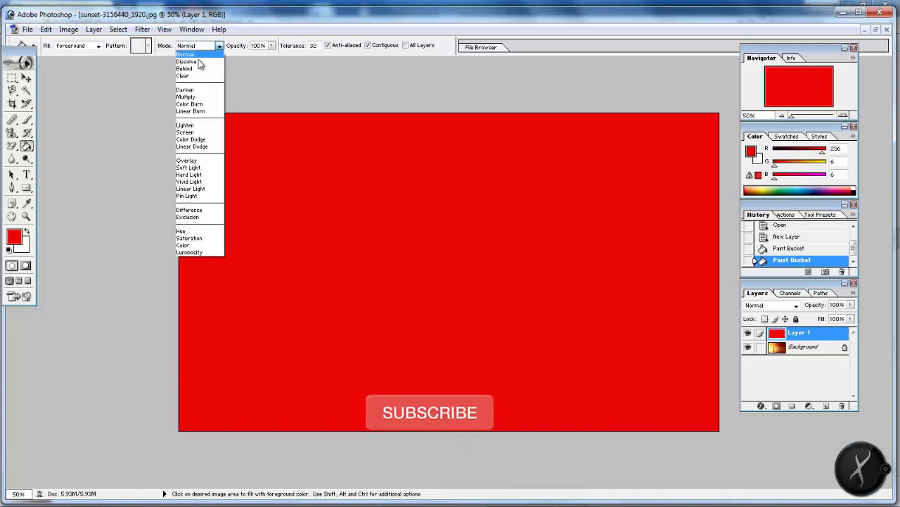
Try the Color and Multiply bucket blend modes, then set the mode back to Normal
left_click(192, 246)
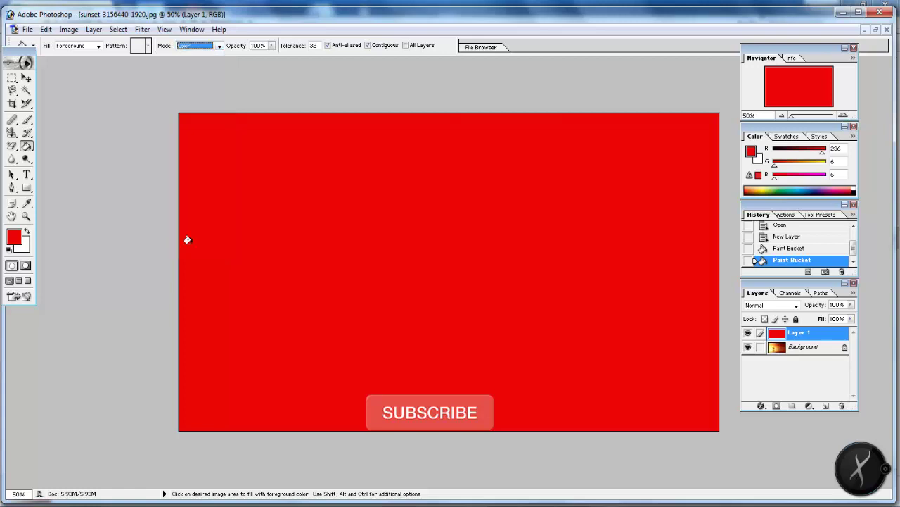
left_click(198, 46)
left_click(193, 93)
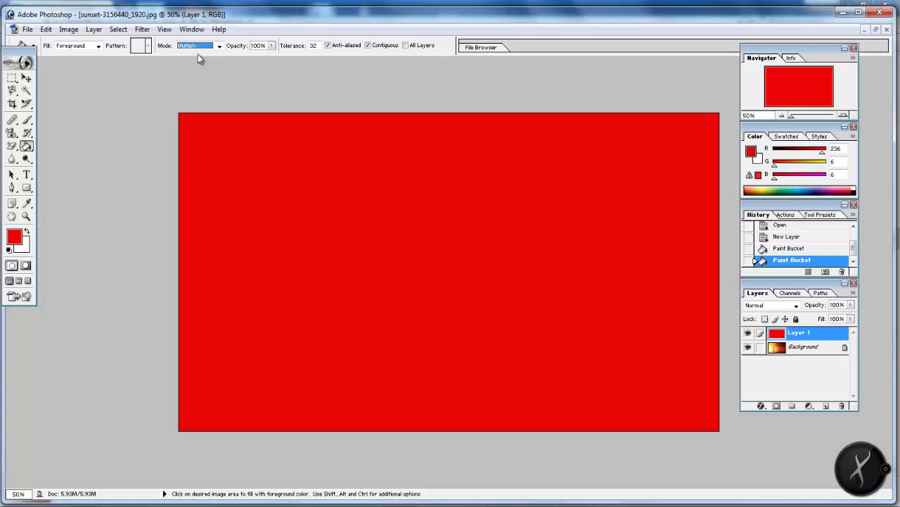
left_click(197, 46)
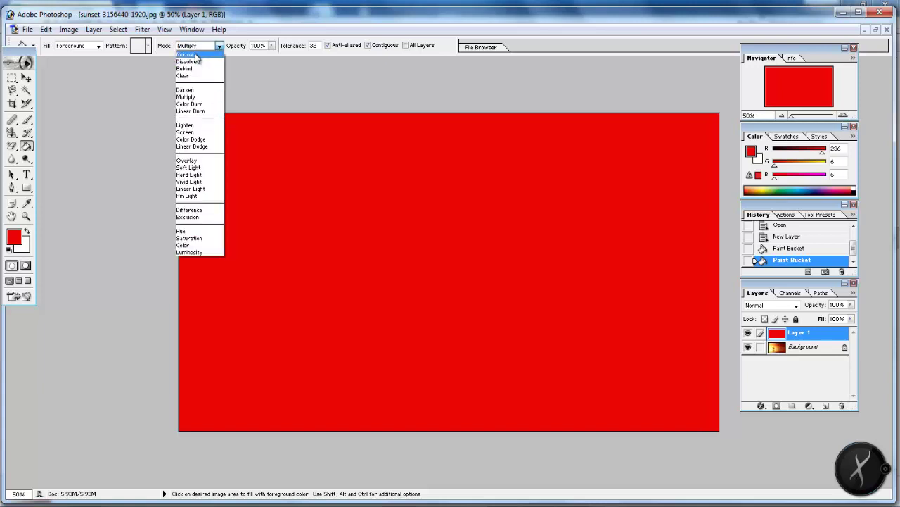
left_click(185, 54)
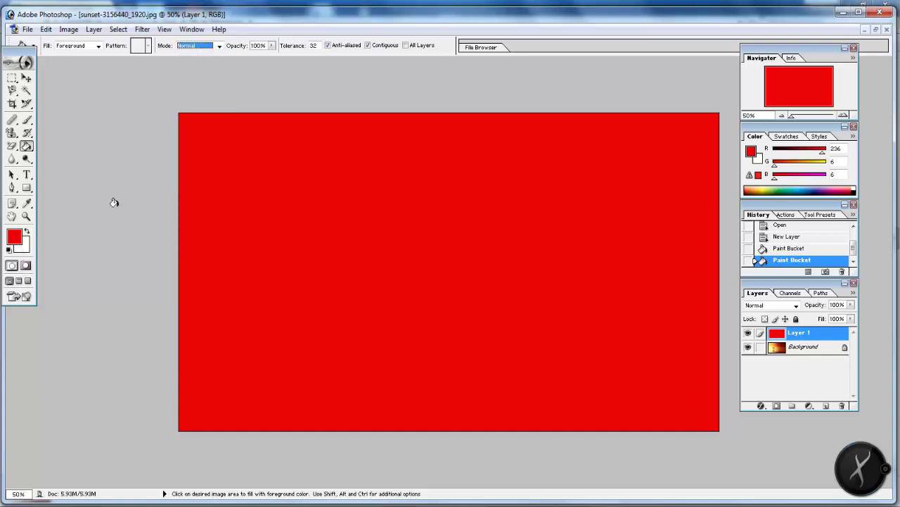
left_click_drag(26, 146, 72, 154)
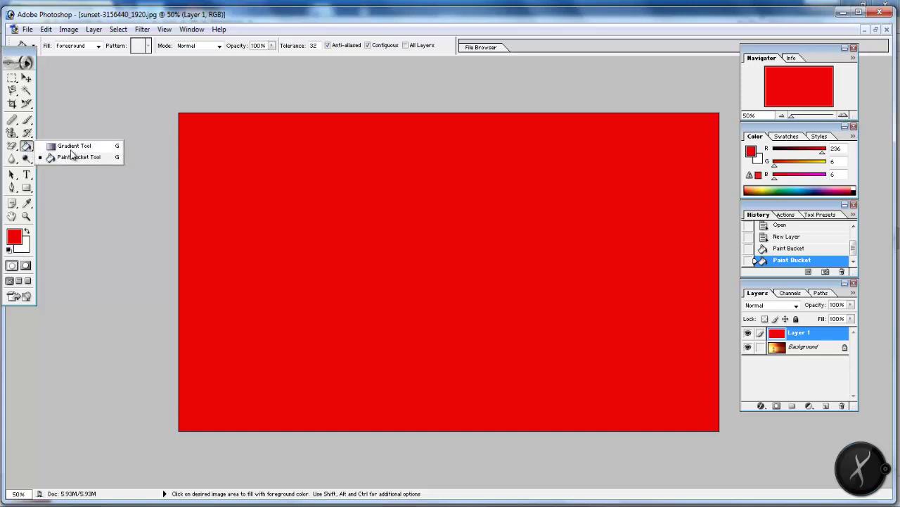
Use the Gradient Tool in Linear style with the Red, Green preset from the Gradient Editor
left_click(71, 149)
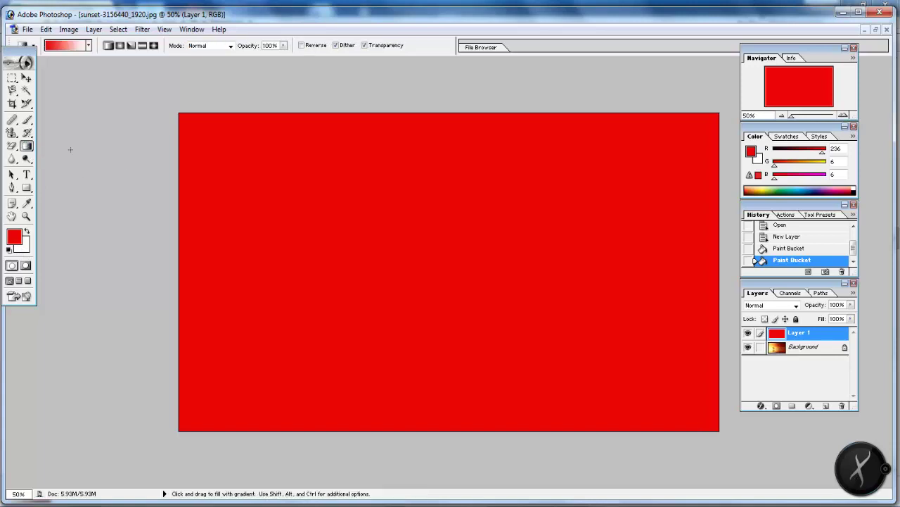
left_click(109, 48)
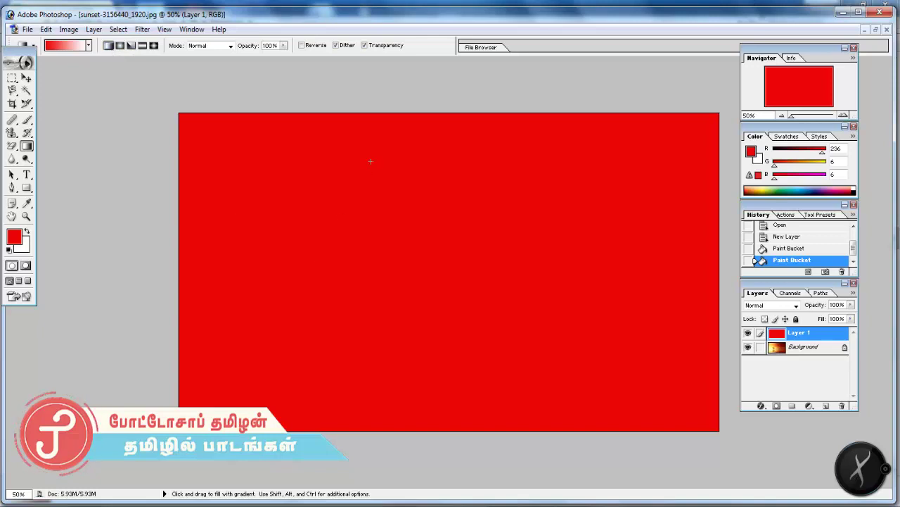
left_click(65, 46)
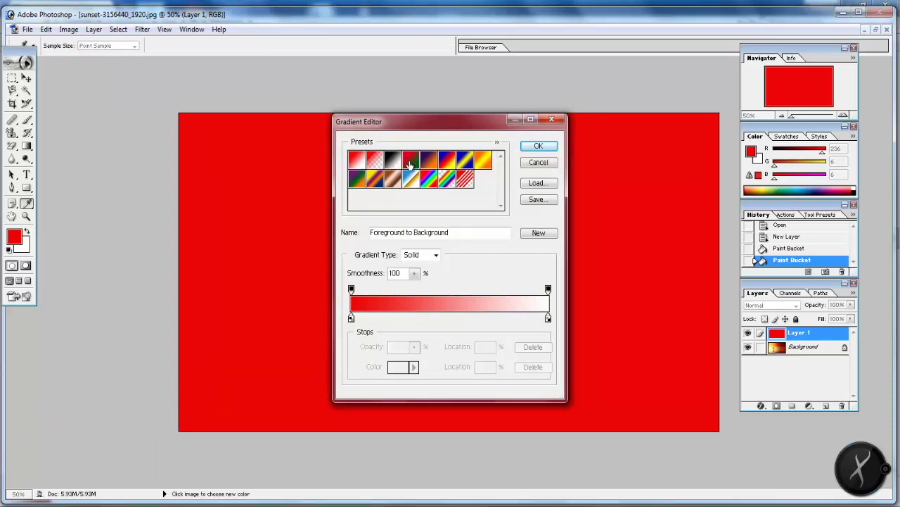
left_click(410, 165)
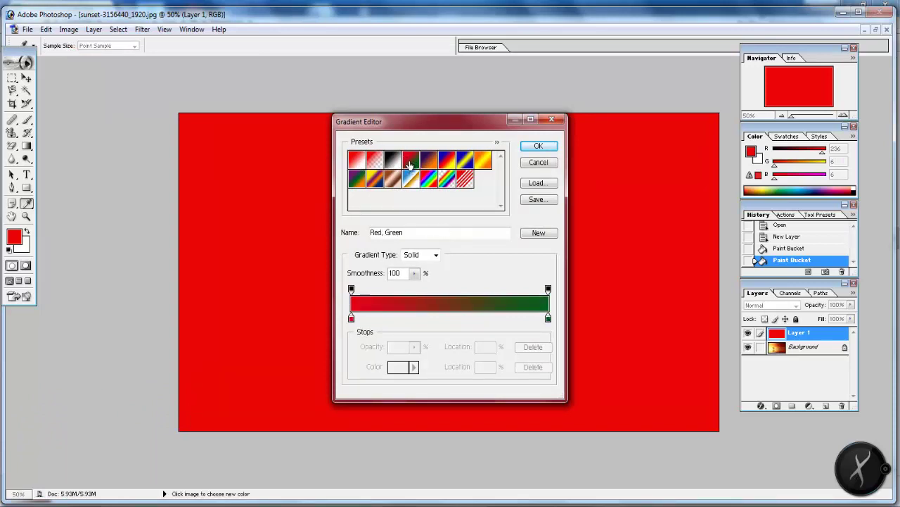
left_click(536, 148)
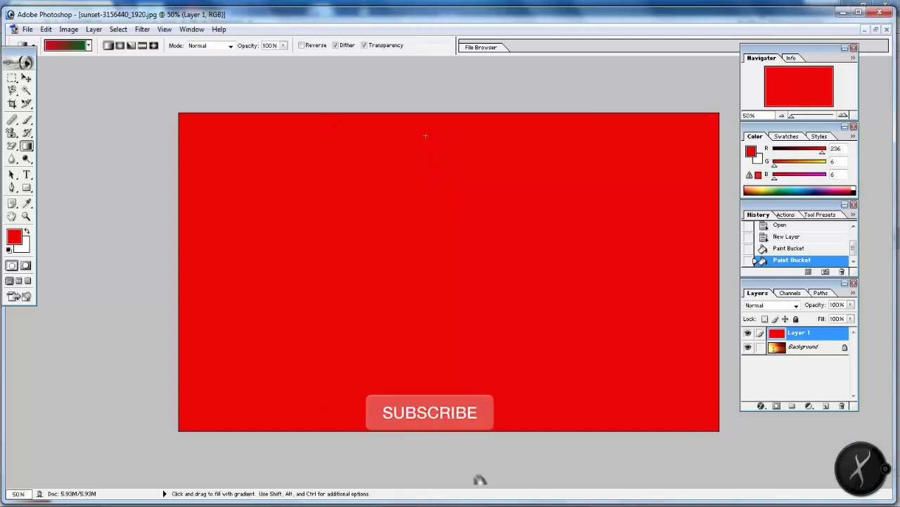
Draw a vertical linear red-to-green gradient, then redraw it as radial, centred left of middle
left_click_drag(425, 134, 426, 386)
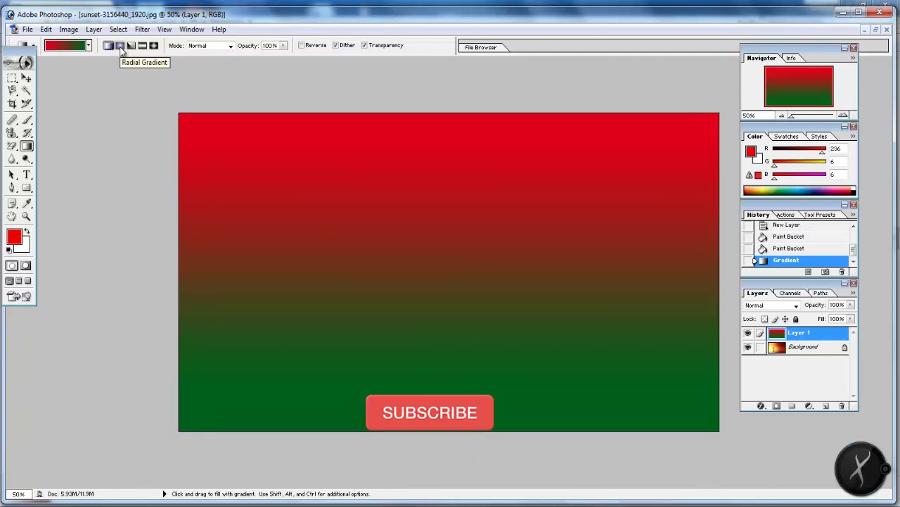
left_click(121, 47)
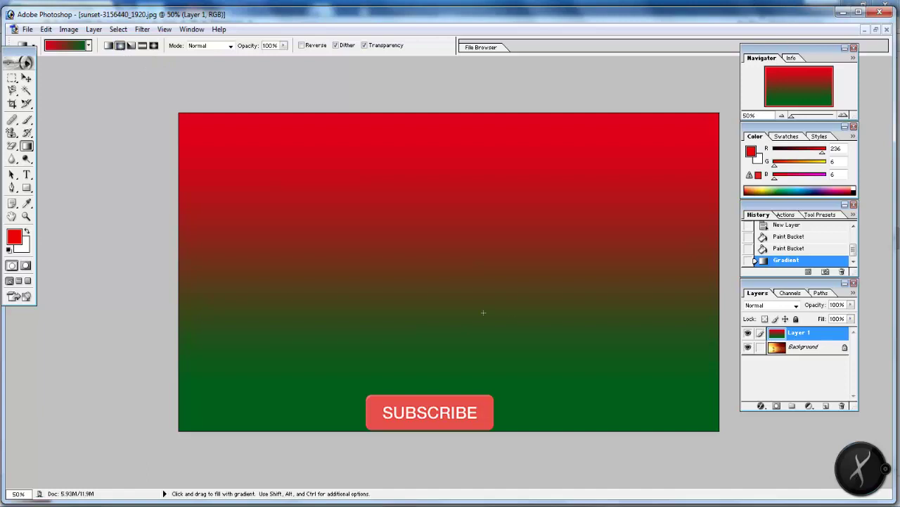
left_click_drag(518, 253, 564, 253)
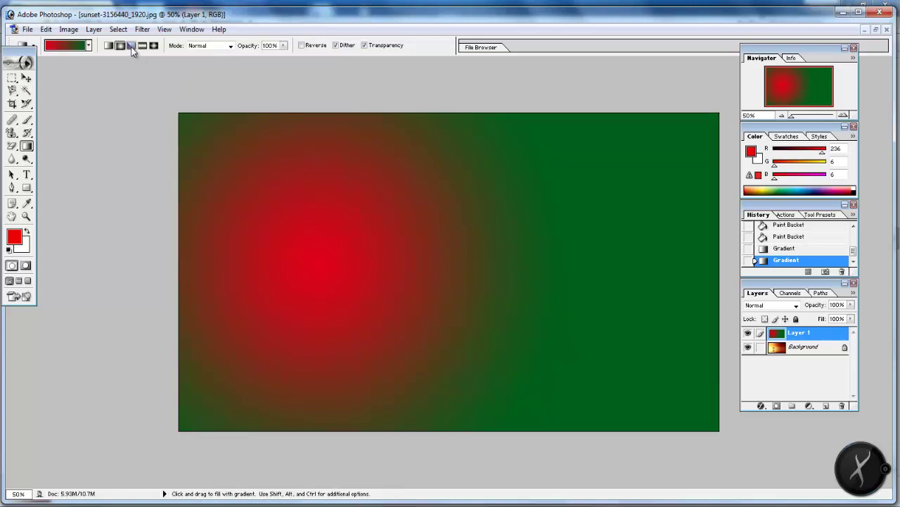
Draw an angle gradient, then replace it with a diagonal reflected red-to-green gradient
left_click(131, 47)
left_click_drag(479, 334, 435, 366)
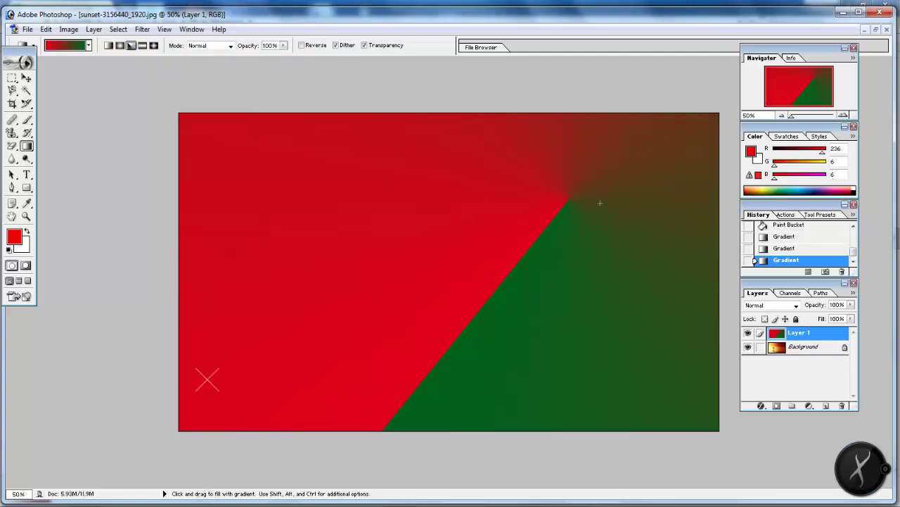
left_click(142, 45)
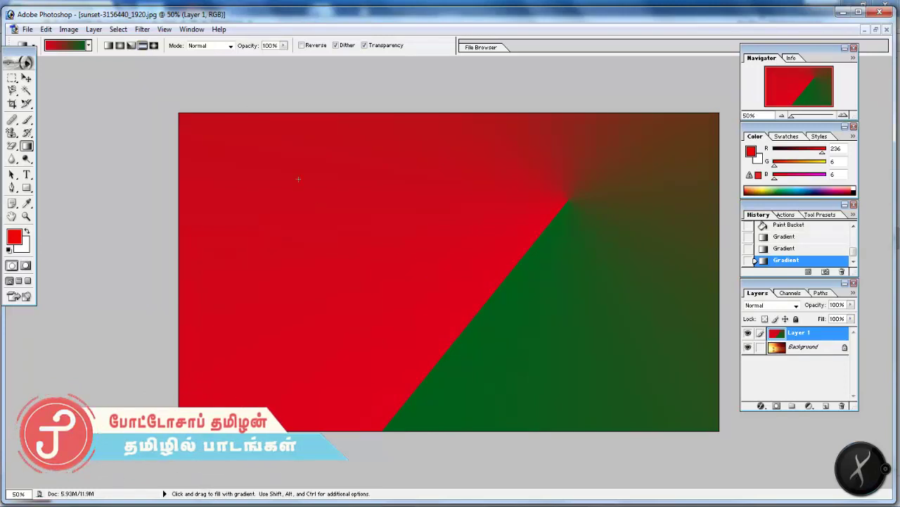
left_click_drag(366, 153, 451, 378)
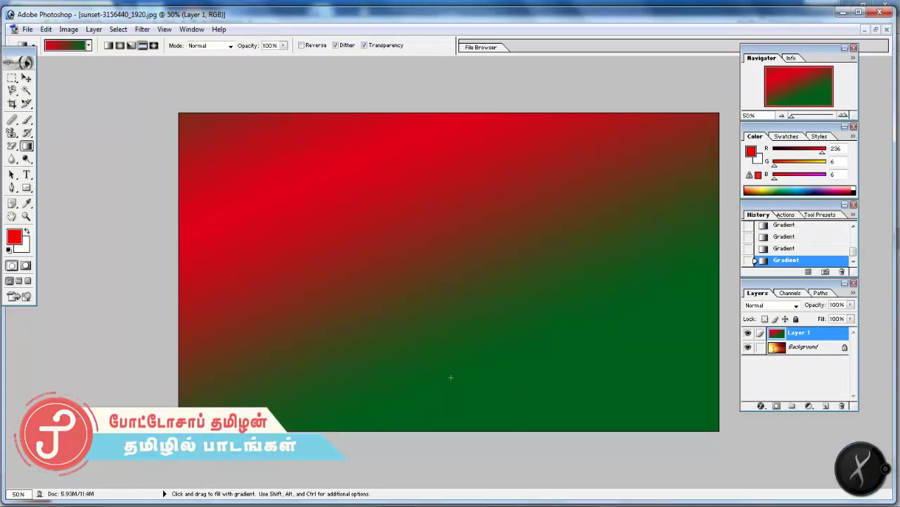
left_click(26, 78)
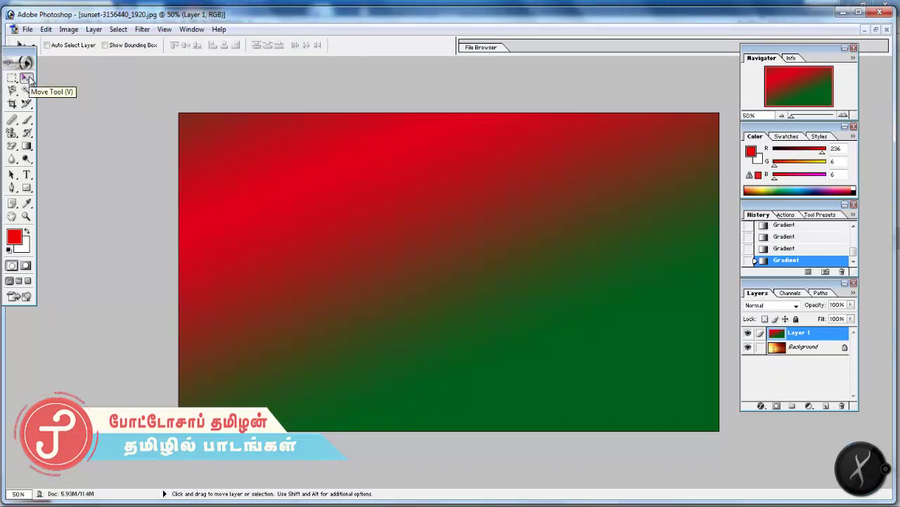